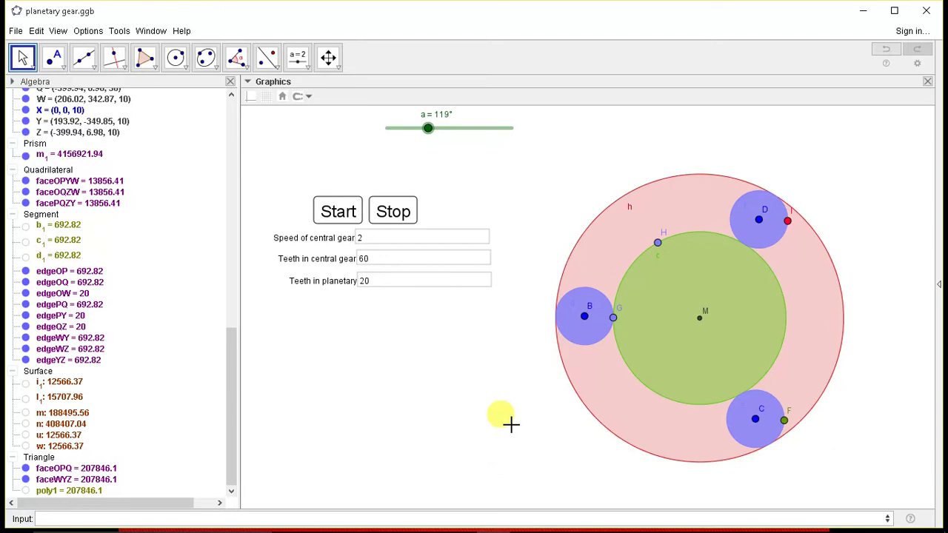
Step: Turn on tracing for planet points I, G and F
{"action": "left_click", "coordinate": [688, 233]}
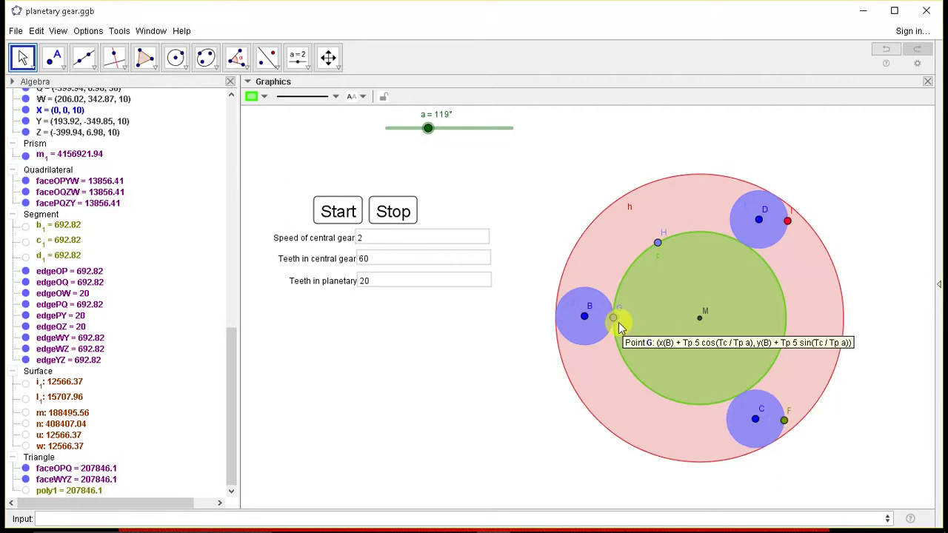
{"action": "right_click", "coordinate": [790, 226]}
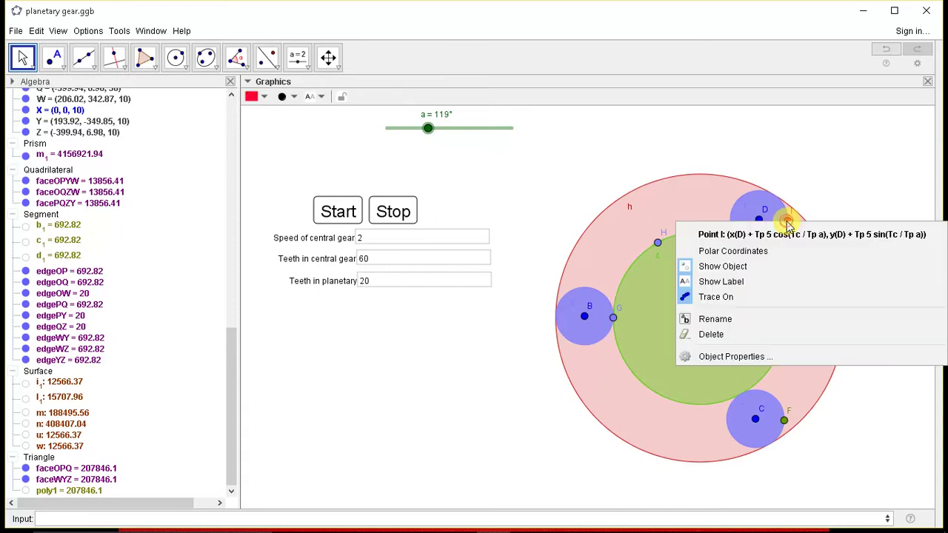
{"action": "left_click", "coordinate": [769, 239]}
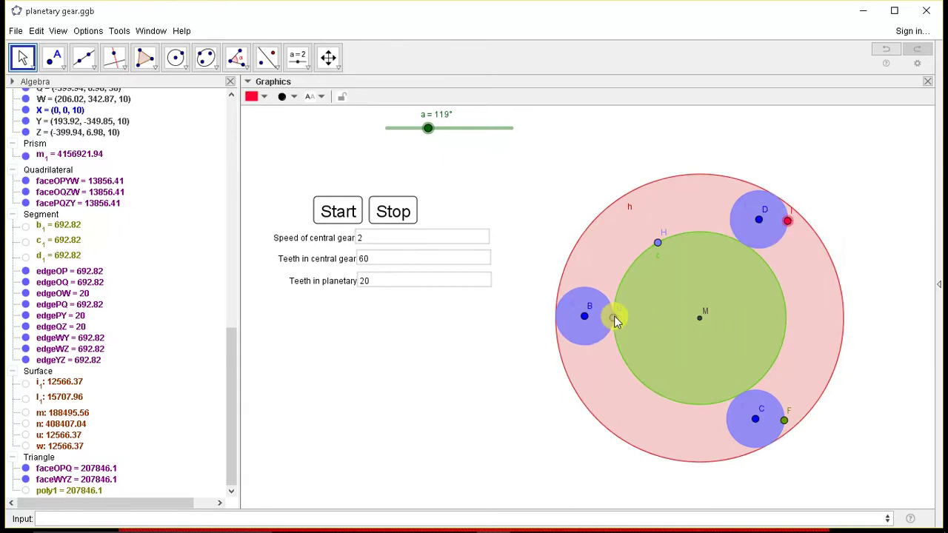
{"action": "right_click", "coordinate": [614, 316]}
{"action": "left_click", "coordinate": [637, 391]}
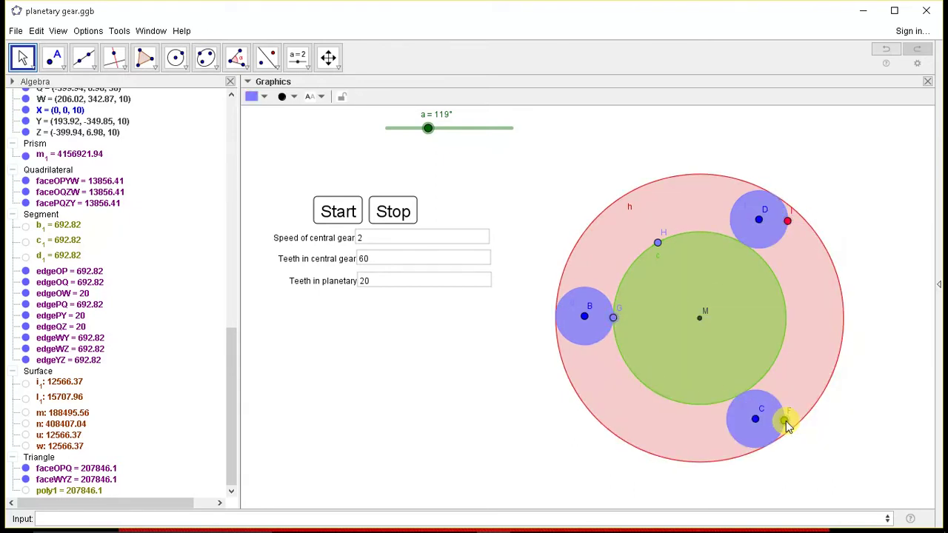
{"action": "right_click", "coordinate": [788, 426]}
{"action": "left_click", "coordinate": [783, 464]}
Step: Shift the gear drawing slightly up and left and start the gear animation
{"action": "scroll", "coordinate": [698, 380], "scroll_direction": "down", "scroll_amount": 2}
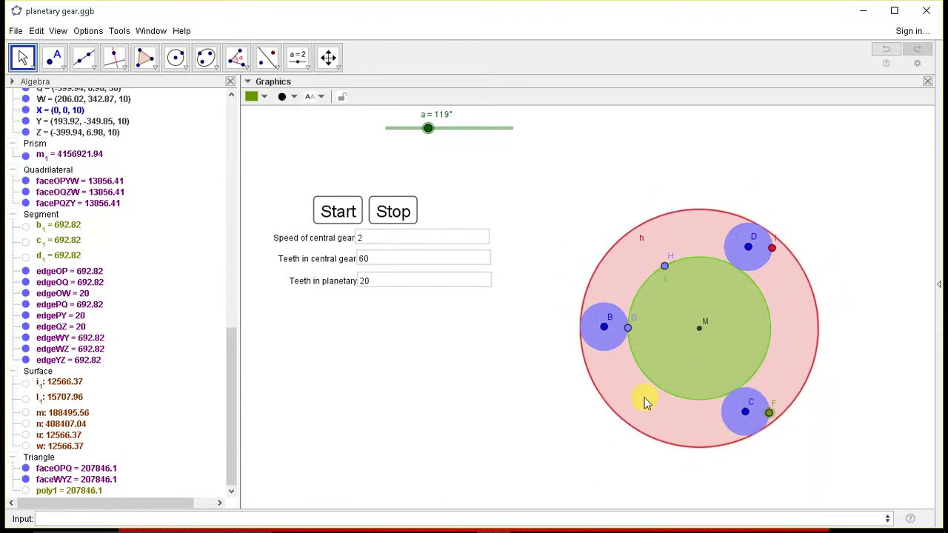
{"action": "left_click_drag", "start_coordinate": [644, 403], "coordinate": [629, 390]}
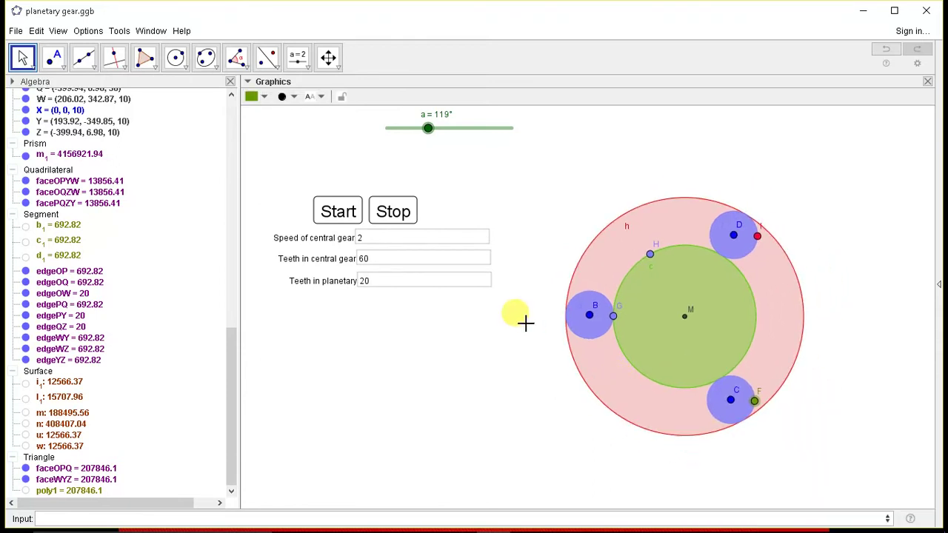
{"action": "left_click", "coordinate": [339, 212]}
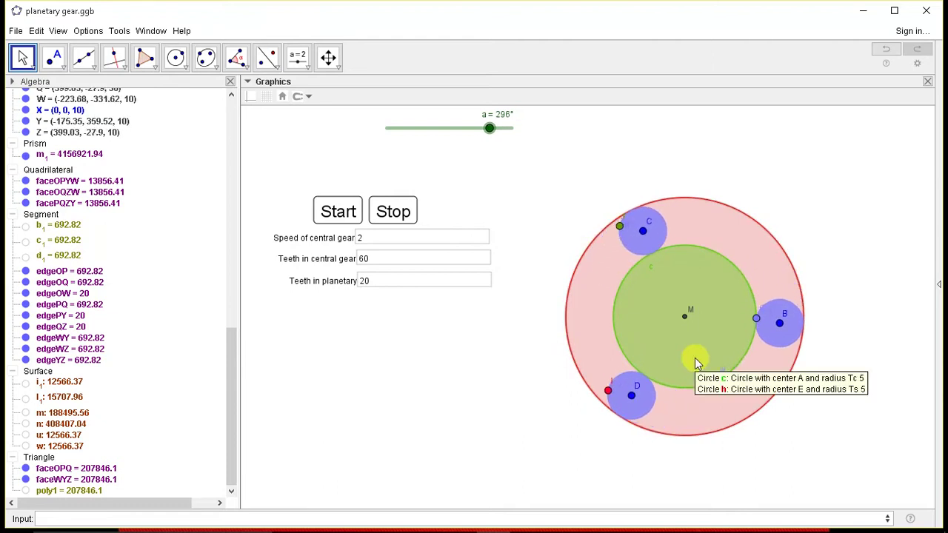
Step: Set the central gear speed to 4 and run the animation briefly
{"action": "left_click", "coordinate": [407, 219]}
{"action": "left_click_drag", "start_coordinate": [489, 372], "coordinate": [500, 413]}
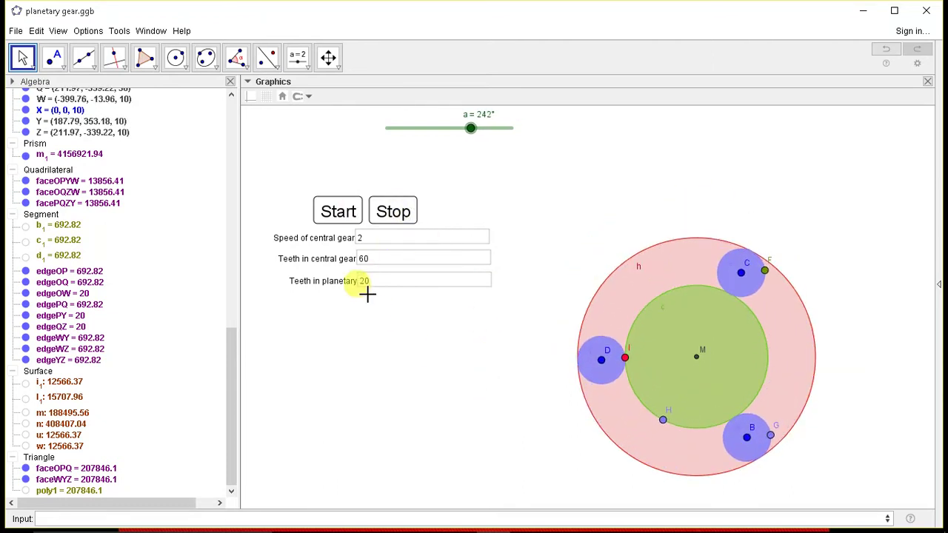
{"action": "left_click", "coordinate": [372, 237]}
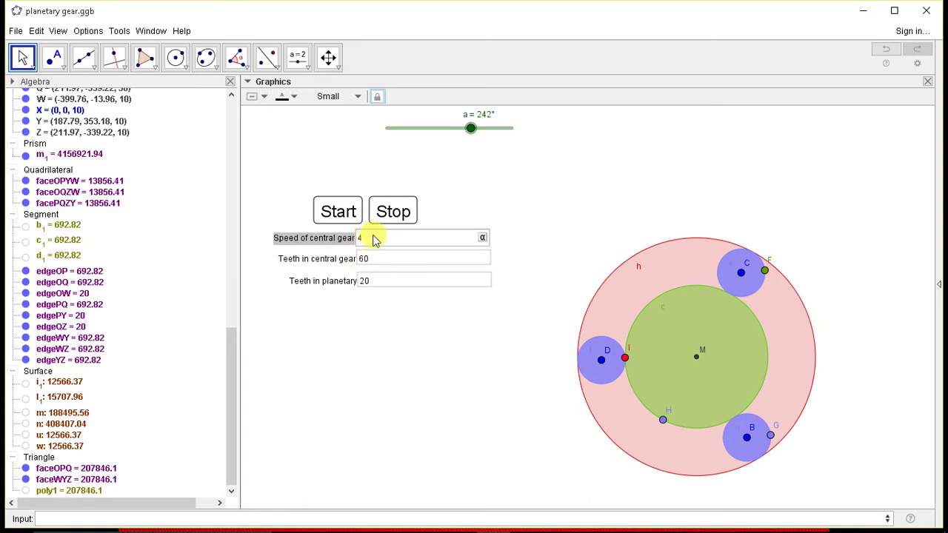
{"action": "left_click", "coordinate": [356, 217]}
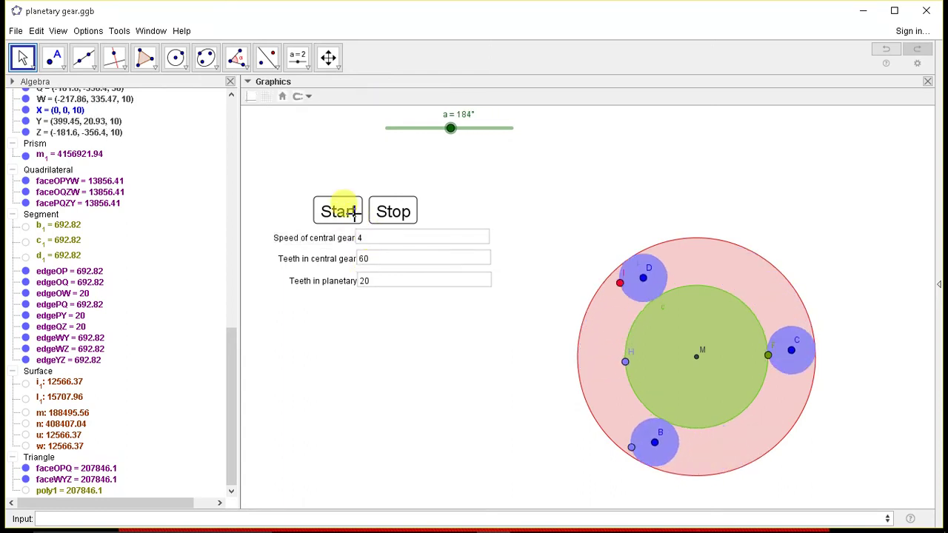
{"action": "left_click", "coordinate": [393, 211]}
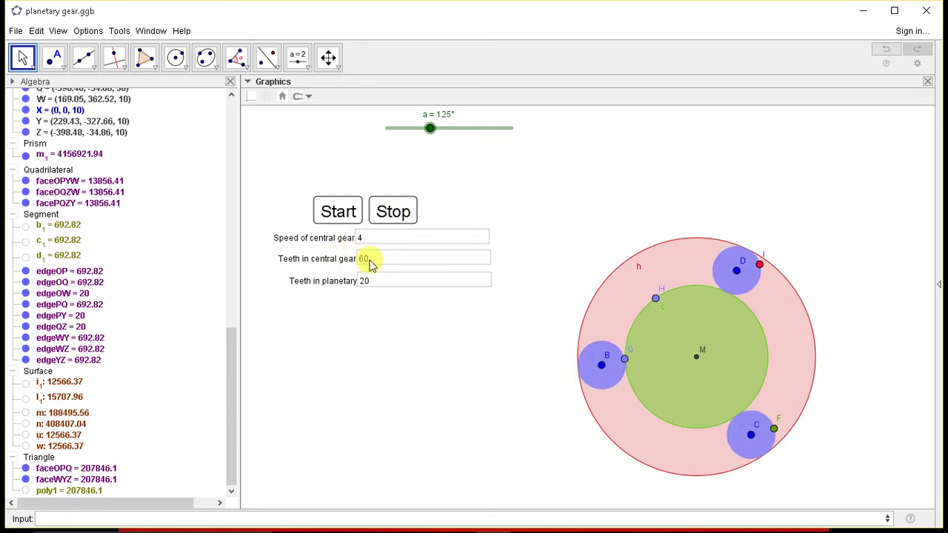
Step: Give the central gear 40 teeth and recenter the gear diagram
{"action": "left_click", "coordinate": [373, 259]}
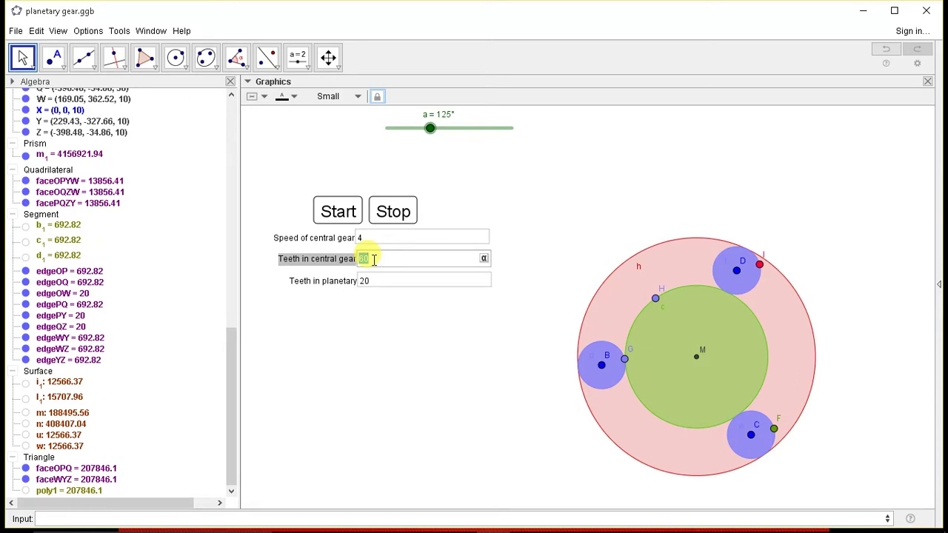
{"action": "key", "text": "Return"}
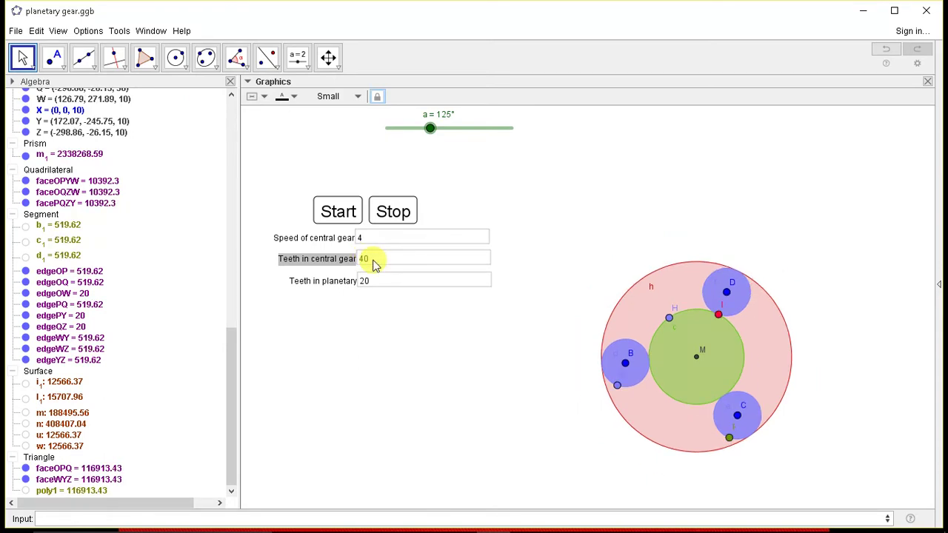
{"action": "left_click_drag", "start_coordinate": [528, 364], "coordinate": [503, 315]}
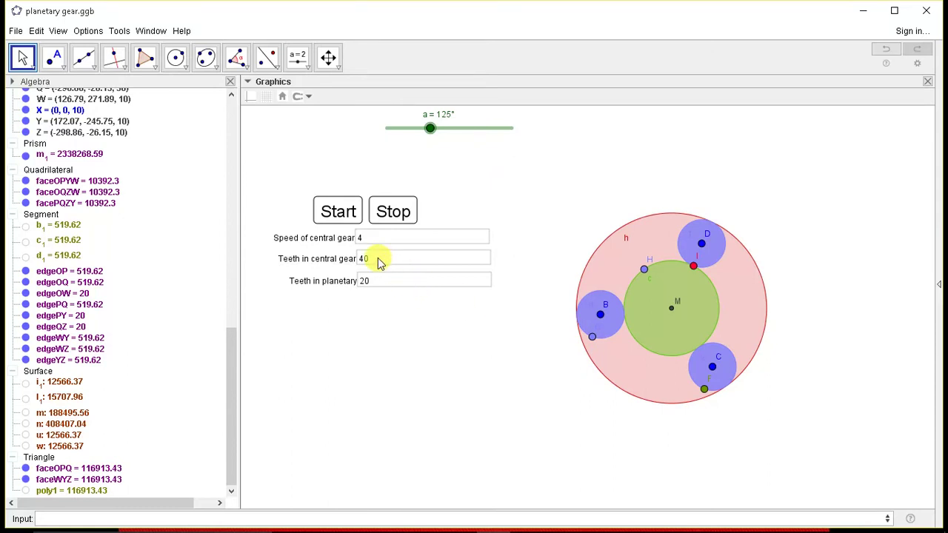
{"action": "scroll", "coordinate": [664, 301], "scroll_direction": "up", "scroll_amount": 2}
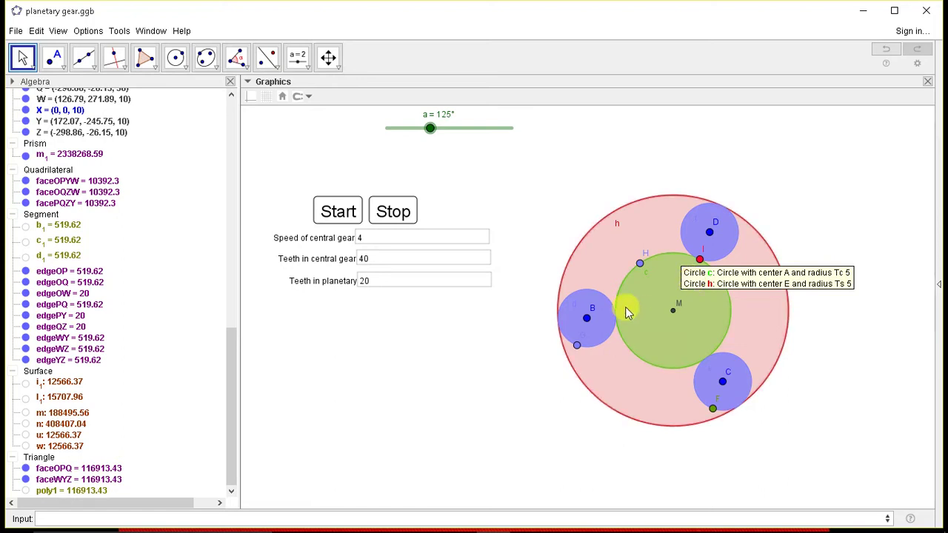
{"action": "left_click_drag", "start_coordinate": [499, 330], "coordinate": [515, 332]}
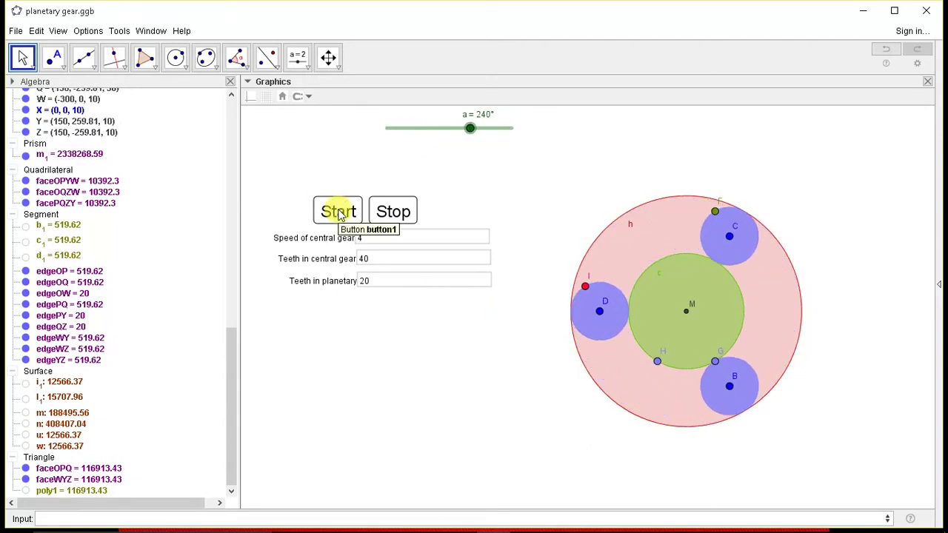
Step: Stop the animation and set the central gear to 100 teeth
{"action": "left_click", "coordinate": [393, 212]}
{"action": "scroll", "coordinate": [511, 370], "scroll_direction": "up", "scroll_amount": 4}
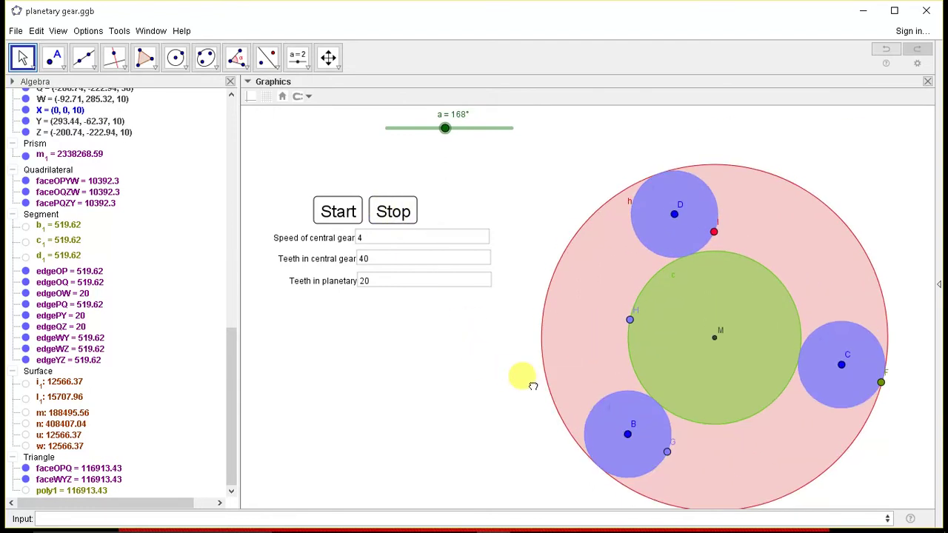
{"action": "scroll", "coordinate": [526, 382], "scroll_direction": "down", "scroll_amount": 3}
{"action": "scroll", "coordinate": [503, 381], "scroll_direction": "down", "scroll_amount": 2}
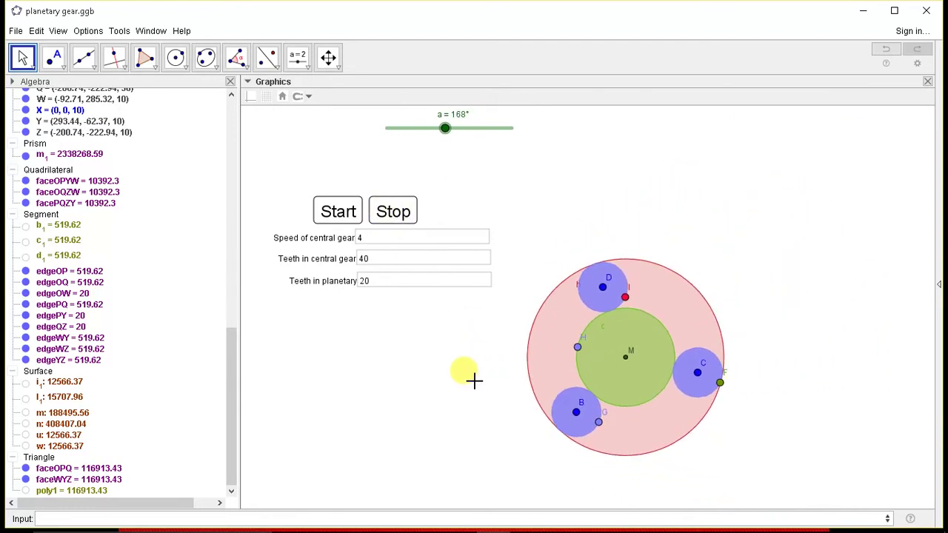
{"action": "left_click", "coordinate": [380, 254]}
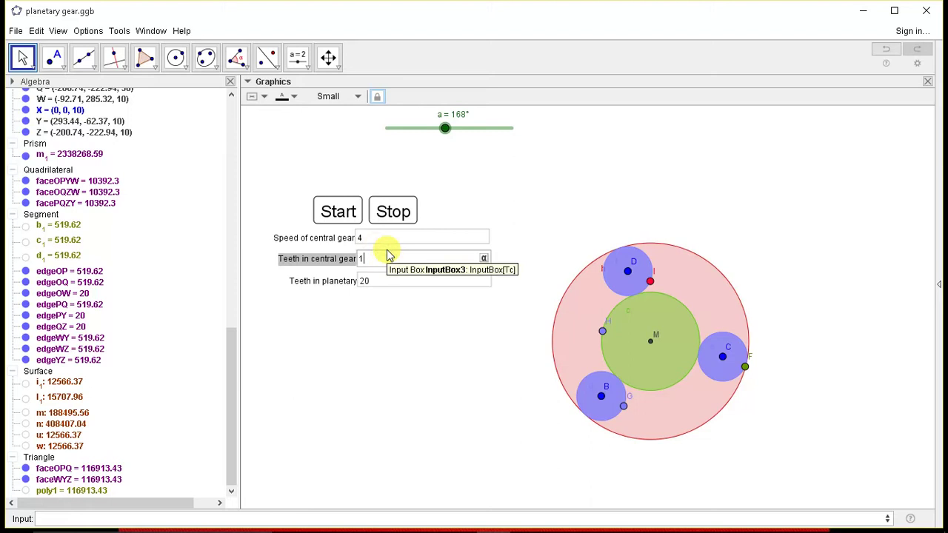
{"action": "type", "text": "100"}
{"action": "key", "text": "Return"}
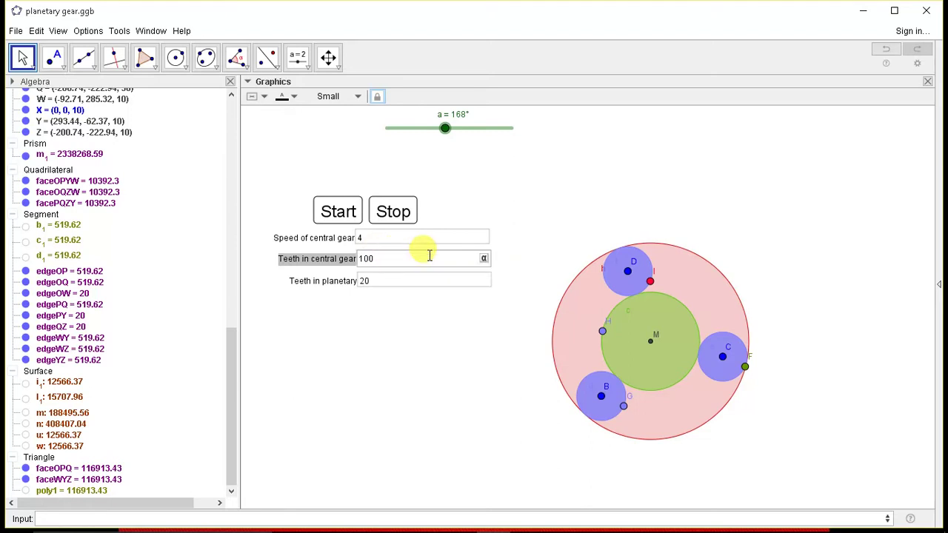
Step: Pan and zoom the Graphics view to fit the enlarged central gear
{"action": "scroll", "coordinate": [462, 260], "scroll_direction": "down", "scroll_amount": 1}
{"action": "left_click_drag", "start_coordinate": [381, 345], "coordinate": [475, 345]}
{"action": "scroll", "coordinate": [475, 345], "scroll_direction": "down", "scroll_amount": 1}
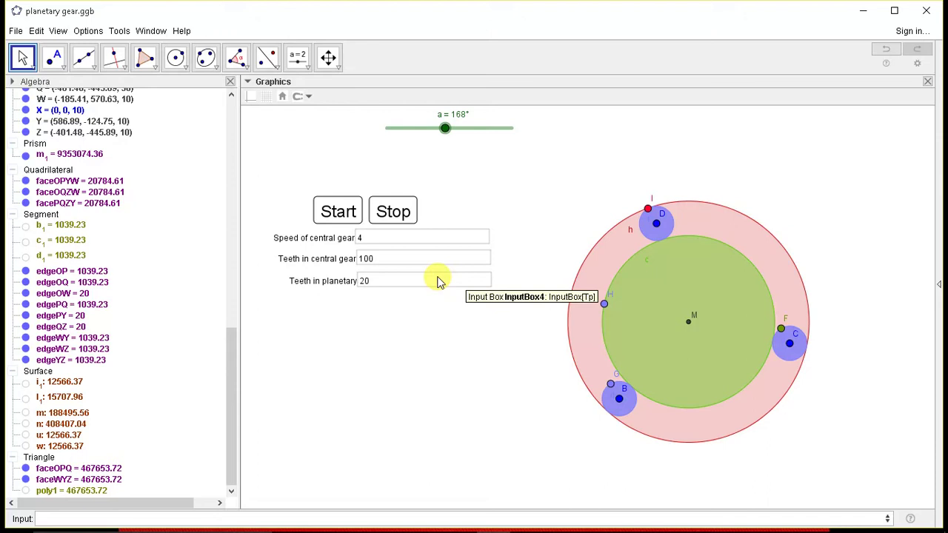
{"action": "scroll", "coordinate": [628, 386], "scroll_direction": "up", "scroll_amount": 2}
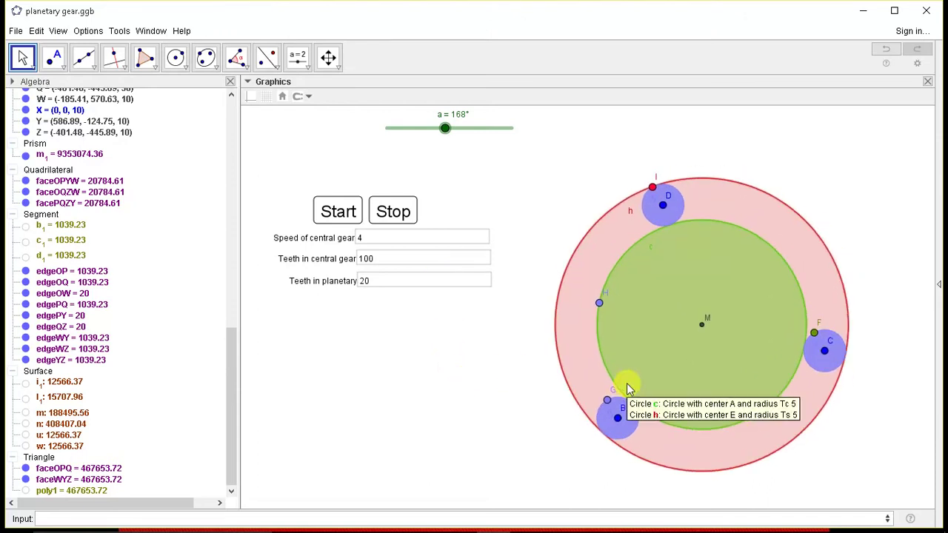
{"action": "scroll", "coordinate": [628, 386], "scroll_direction": "down", "scroll_amount": 1}
Step: Restore the central gear to 40 teeth
{"action": "left_click", "coordinate": [388, 258]}
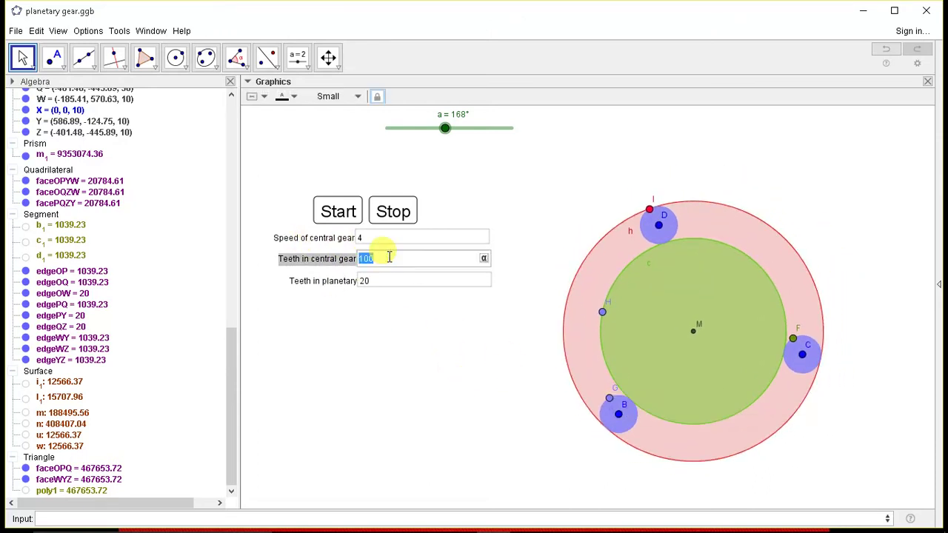
{"action": "type", "text": "40"}
{"action": "key", "text": "Return"}
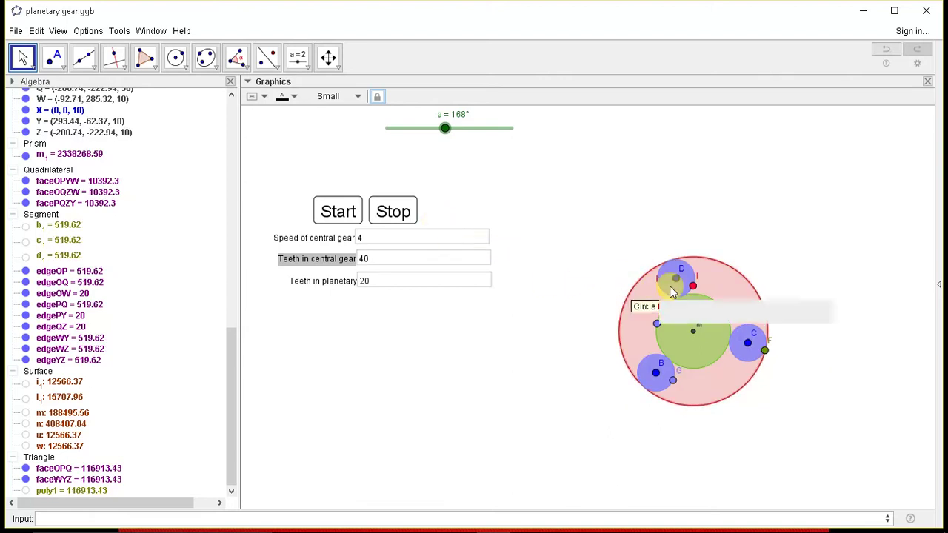
Step: Turn on tracing for point I and start the animation
{"action": "right_click", "coordinate": [691, 287]}
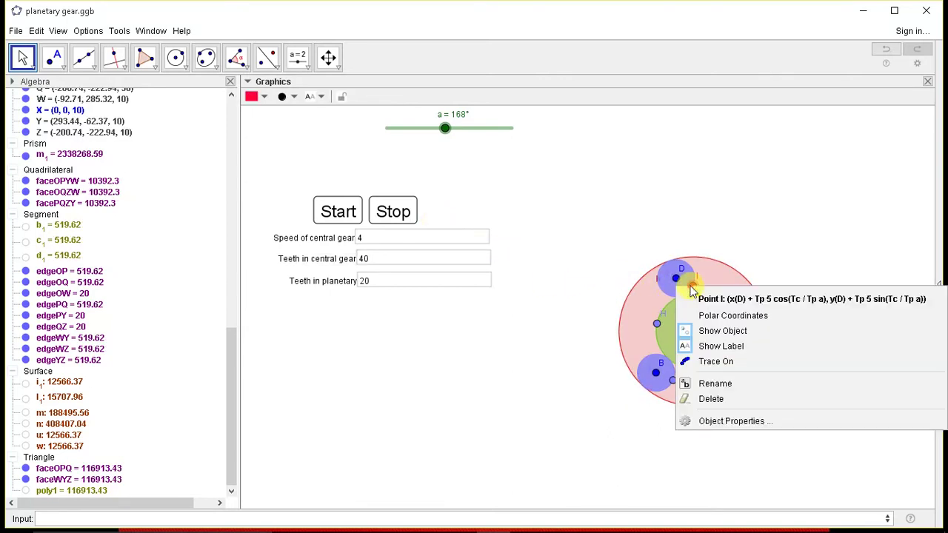
{"action": "left_click", "coordinate": [704, 361]}
{"action": "left_click", "coordinate": [338, 213]}
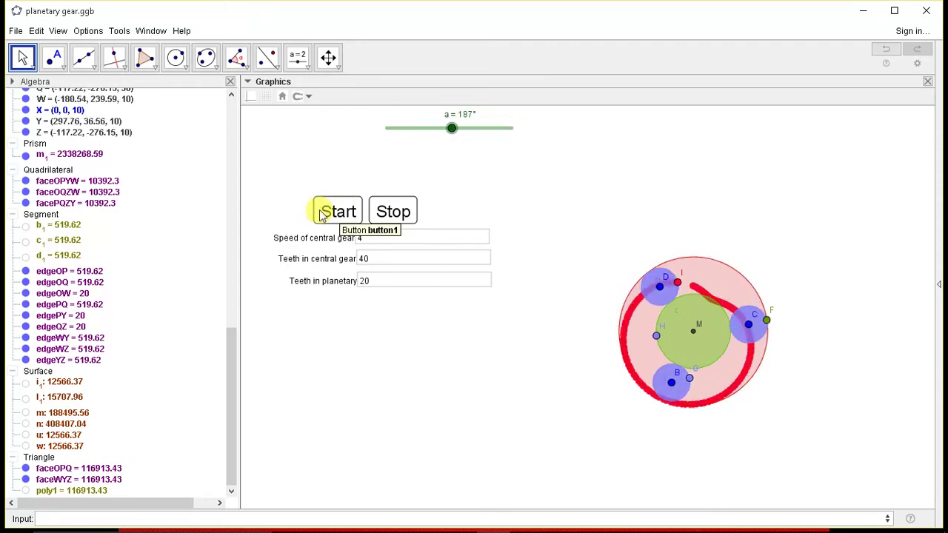
Step: Change the central gear speed to 2 while the trace keeps drawing
{"action": "left_click", "coordinate": [369, 237]}
{"action": "type", "text": "2"}
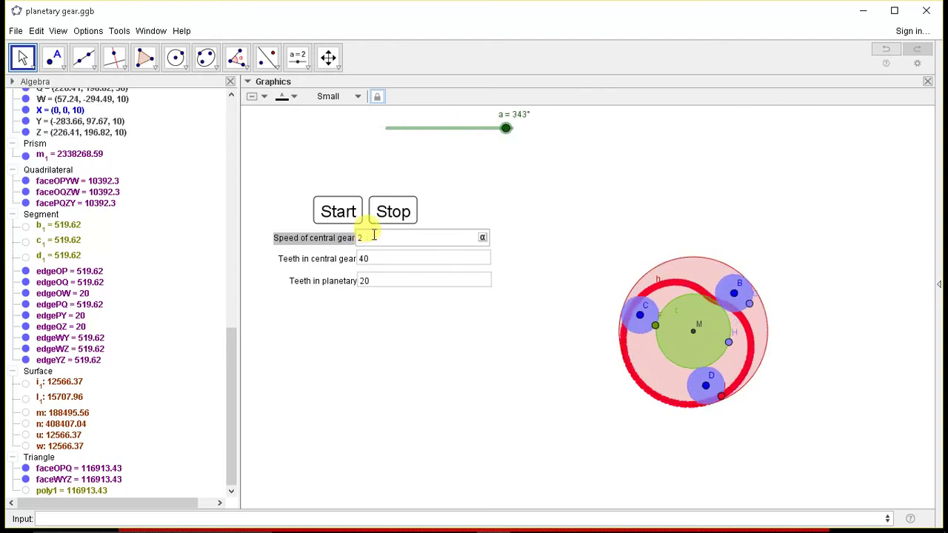
{"action": "key", "text": "Return"}
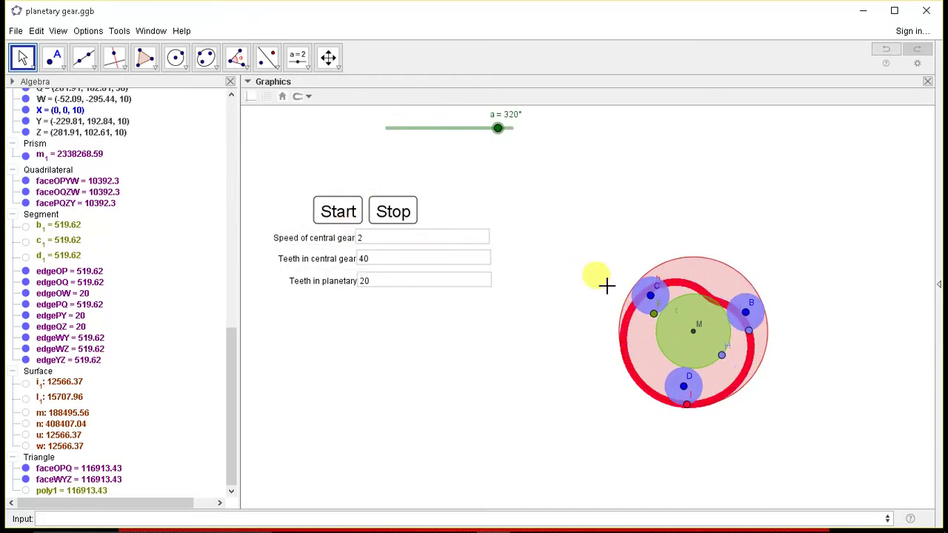
Step: Show point G's label and restart the gear animation
{"action": "right_click", "coordinate": [657, 319]}
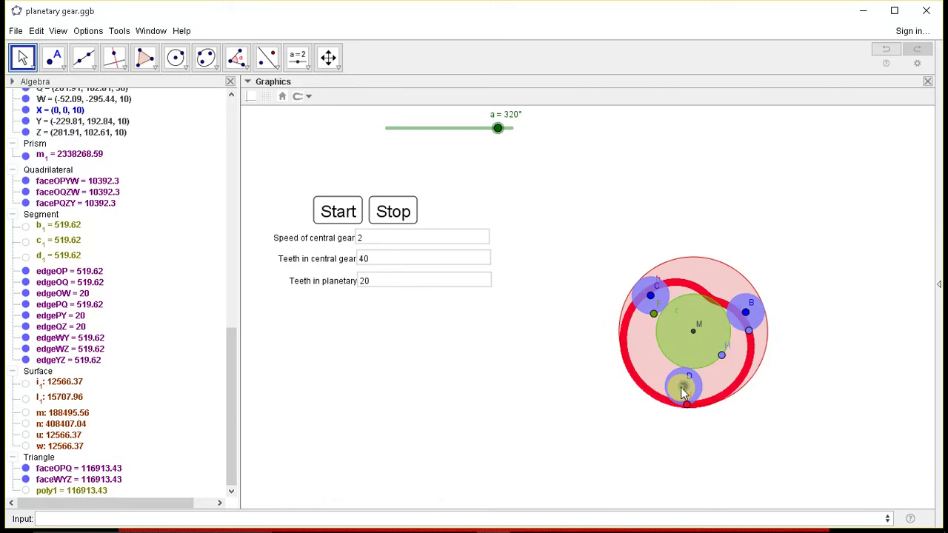
{"action": "right_click", "coordinate": [751, 337]}
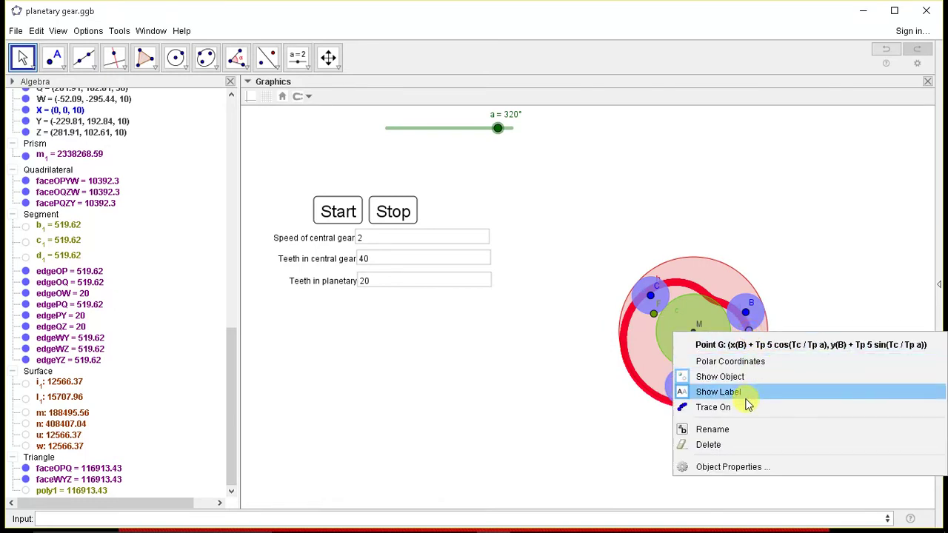
{"action": "left_click", "coordinate": [742, 392]}
{"action": "left_click", "coordinate": [348, 211]}
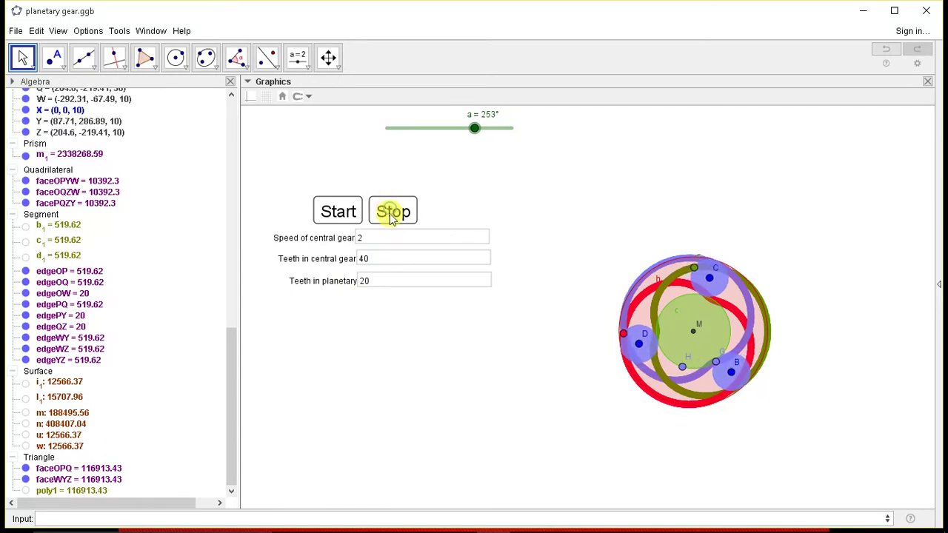
Step: Change the central gear to 60 teeth and restart the animation
{"action": "left_click", "coordinate": [376, 259]}
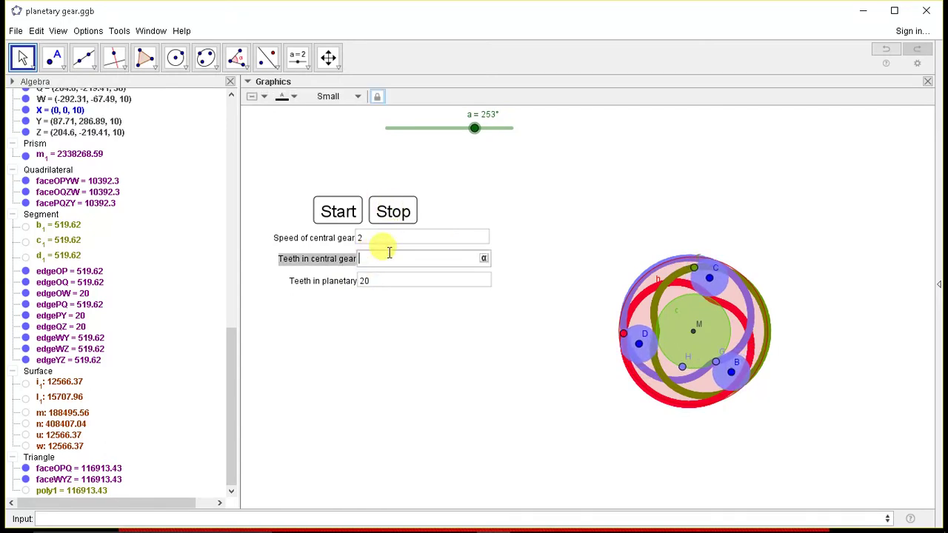
{"action": "type", "text": "60"}
{"action": "key", "text": "Return"}
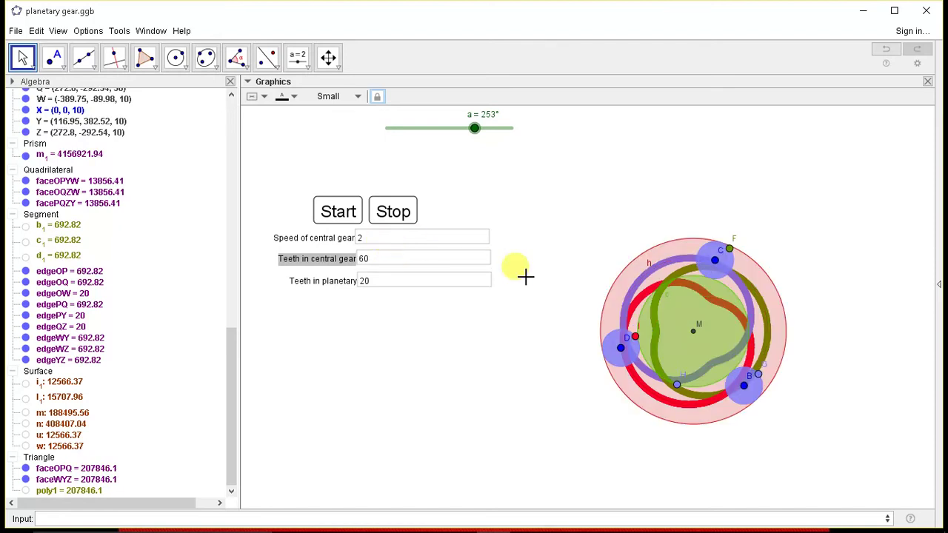
{"action": "left_click", "coordinate": [334, 213]}
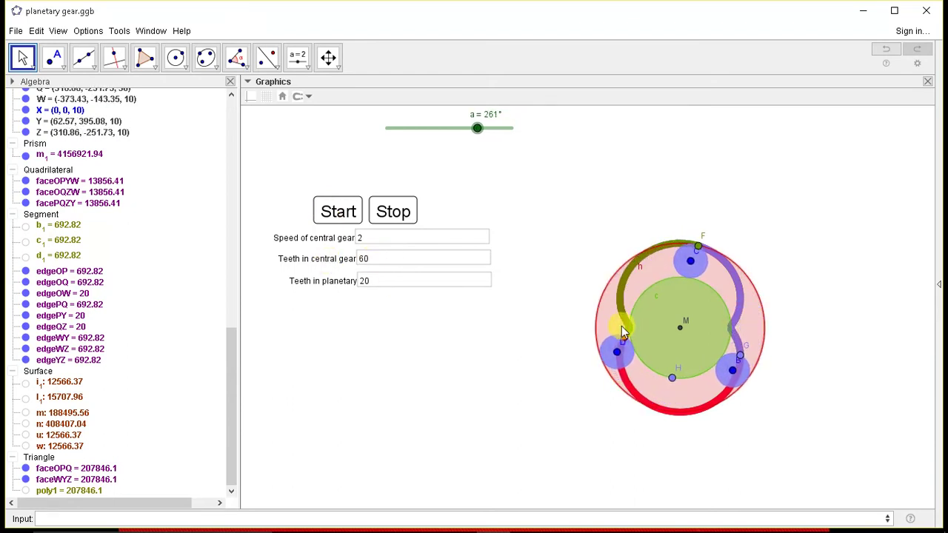
Step: Replace the central gear tooth count 60 with 120
{"action": "left_click", "coordinate": [374, 257]}
{"action": "type", "text": "120"}
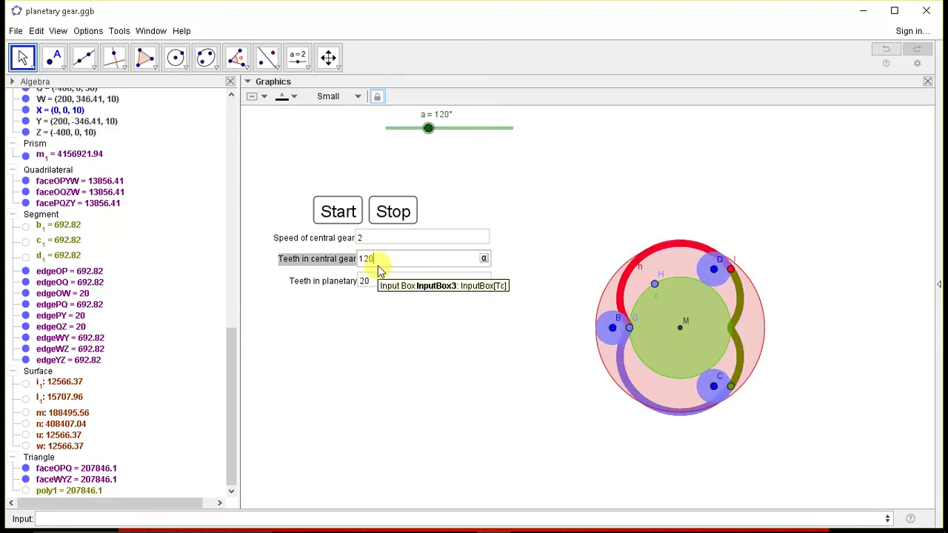
{"action": "left_click", "coordinate": [339, 211]}
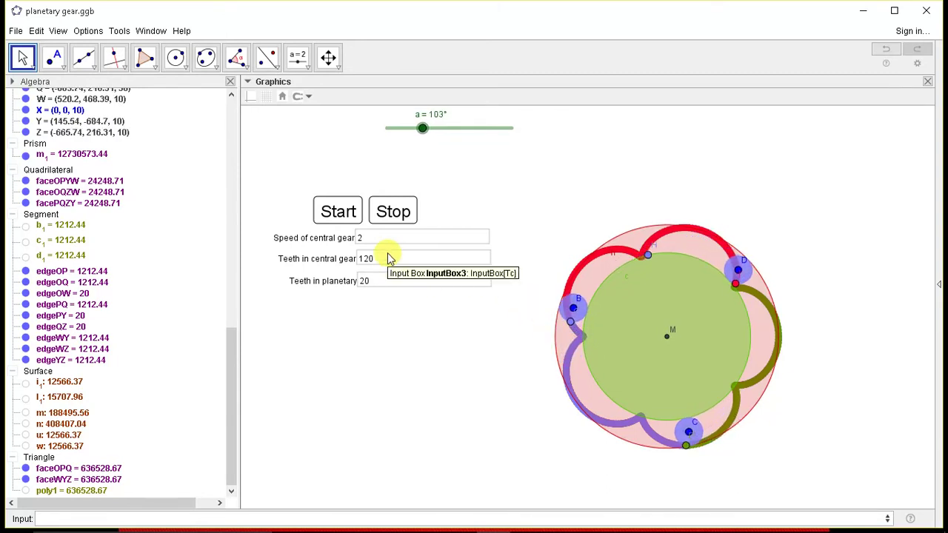
Step: Give the planetary gears 40 teeth and stop the animation at a = 188°
{"action": "left_click", "coordinate": [385, 281]}
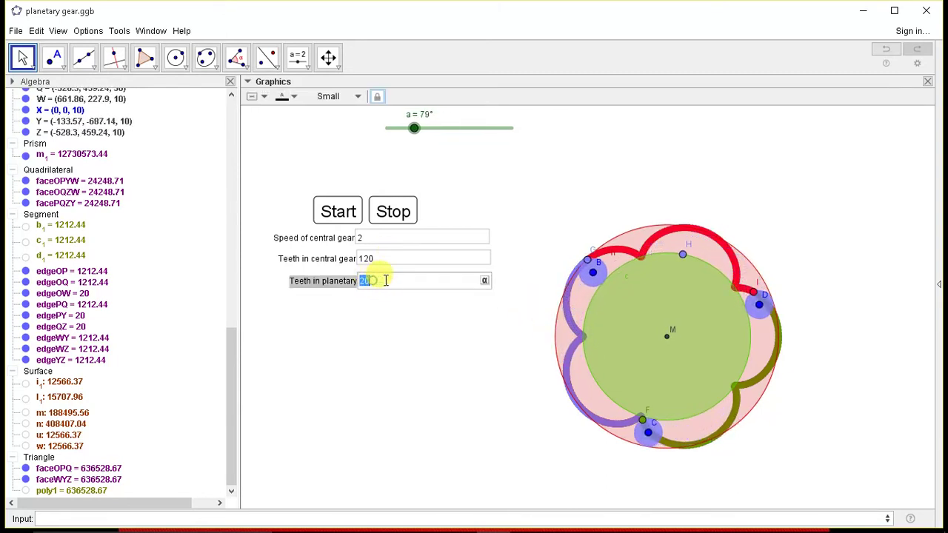
{"action": "key", "text": "Return"}
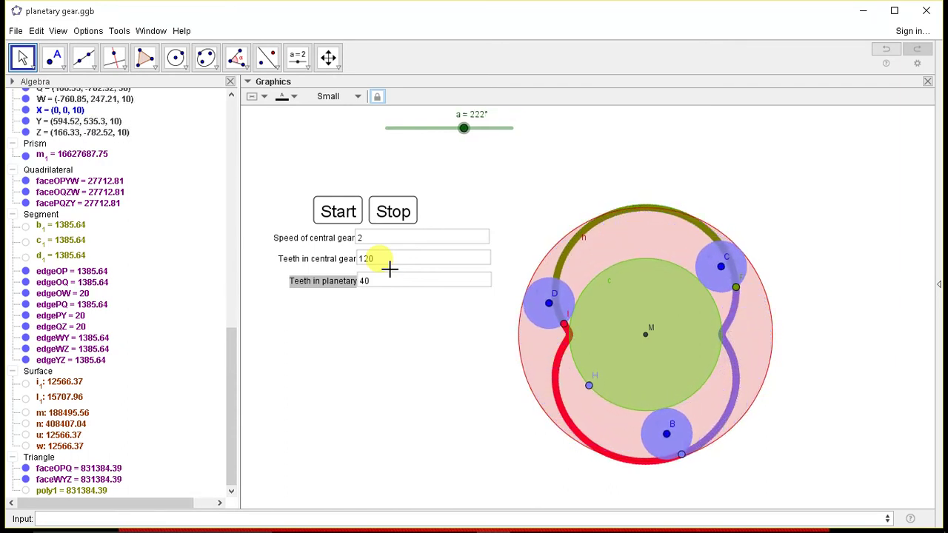
{"action": "left_click", "coordinate": [393, 214]}
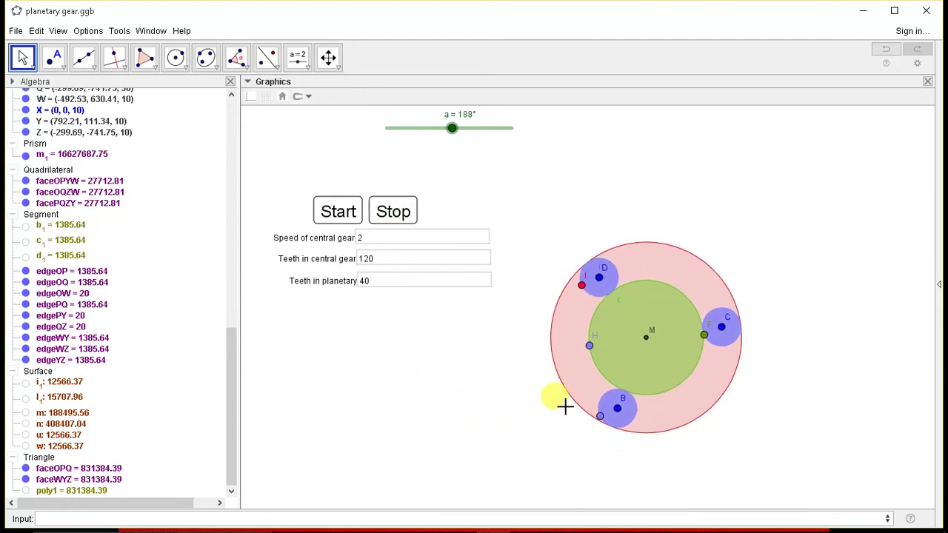
{"action": "scroll", "coordinate": [570, 404], "scroll_direction": "up", "scroll_amount": 2}
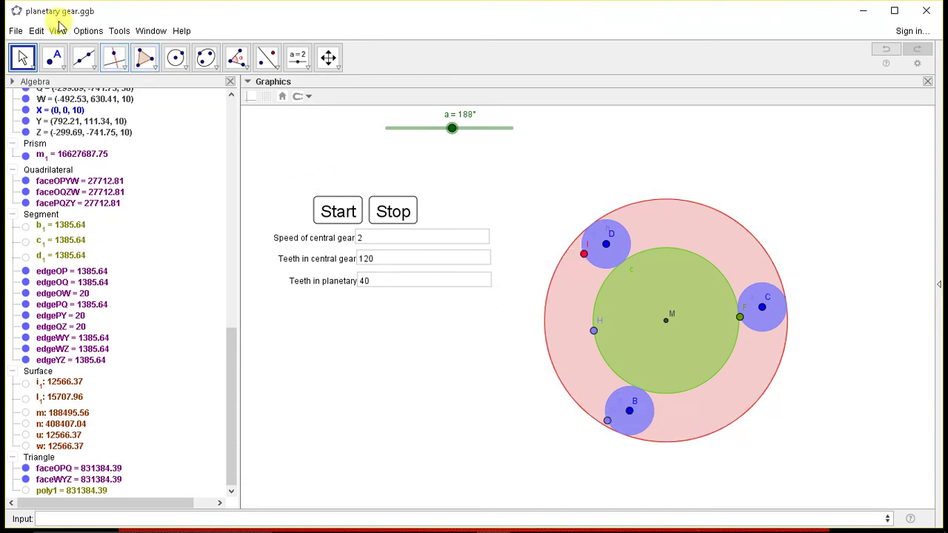
Step: Add a 3D Graphics view of the gear model above the 2D drawing
{"action": "left_click", "coordinate": [57, 31]}
{"action": "left_click", "coordinate": [83, 125]}
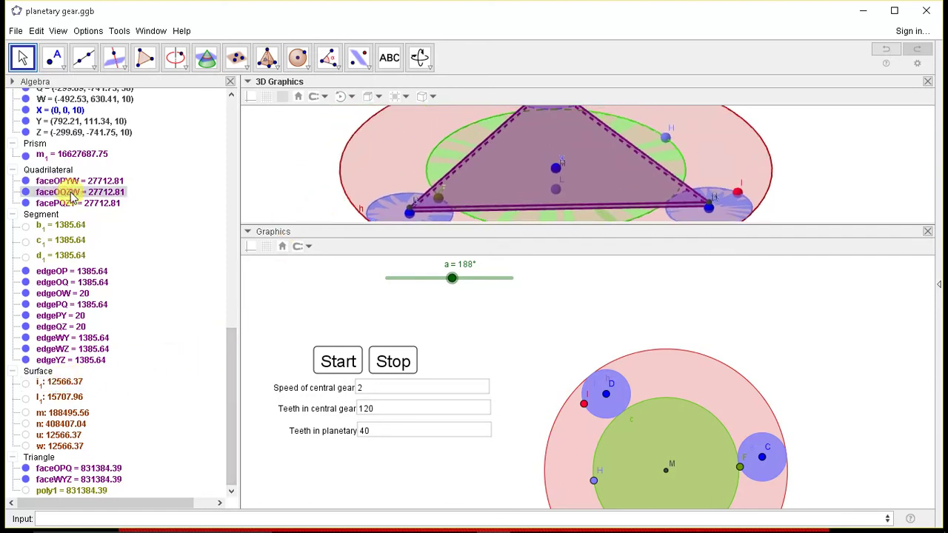
{"action": "scroll", "coordinate": [74, 201], "scroll_direction": "up", "scroll_amount": 5}
{"action": "scroll", "coordinate": [74, 201], "scroll_direction": "down", "scroll_amount": 4}
{"action": "scroll", "coordinate": [75, 202], "scroll_direction": "down", "scroll_amount": 1}
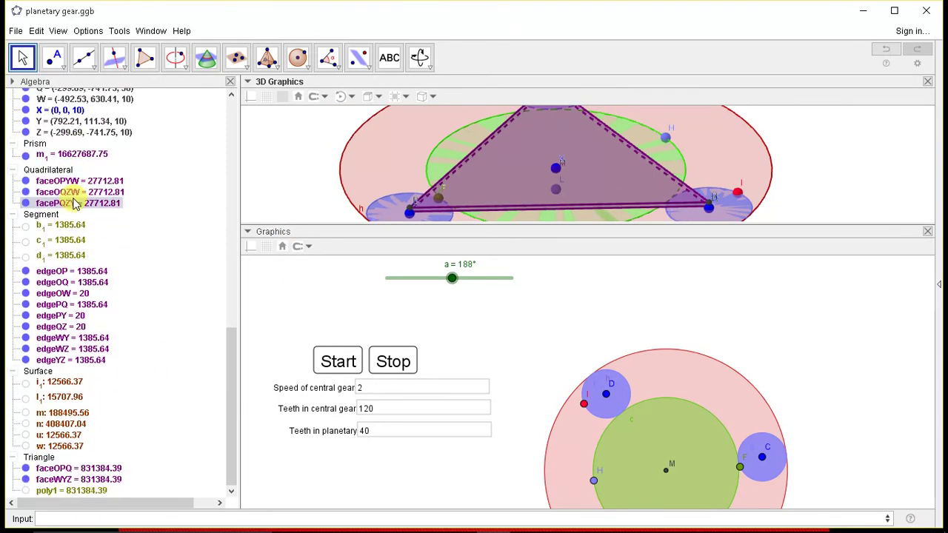
{"action": "scroll", "coordinate": [78, 406], "scroll_direction": "up", "scroll_amount": 1}
{"action": "scroll", "coordinate": [84, 408], "scroll_direction": "up", "scroll_amount": 12}
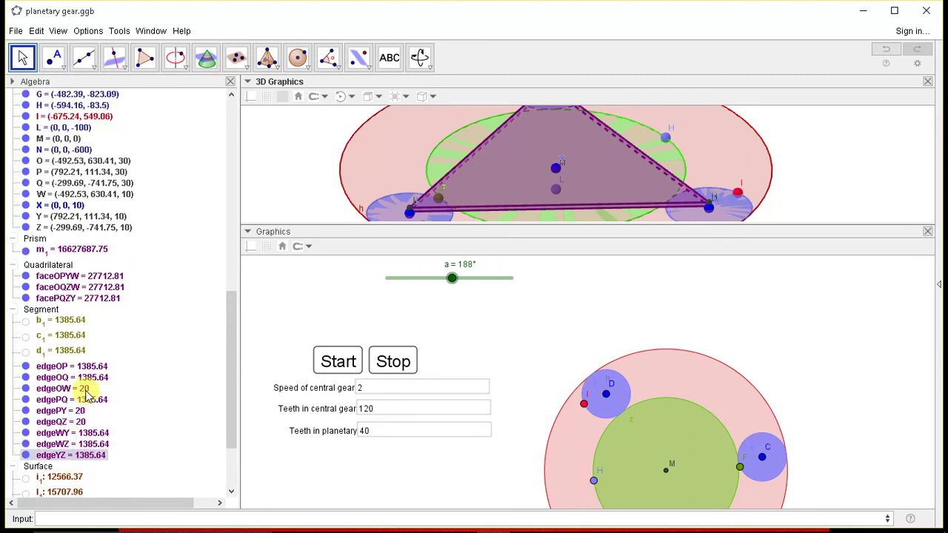
{"action": "scroll", "coordinate": [53, 311], "scroll_direction": "up", "scroll_amount": 3}
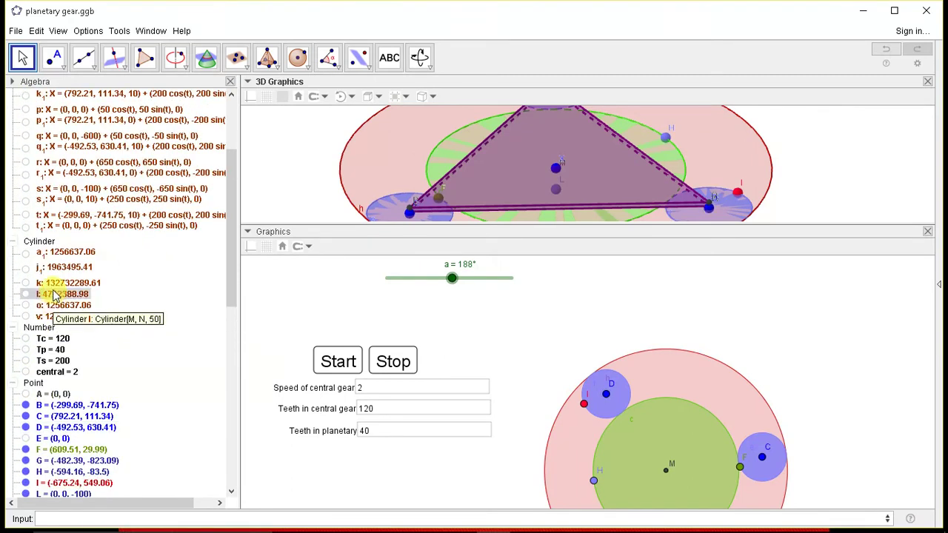
Step: Make cylinders a_1, o and v visible
{"action": "left_click", "coordinate": [25, 253]}
{"action": "left_click", "coordinate": [26, 305]}
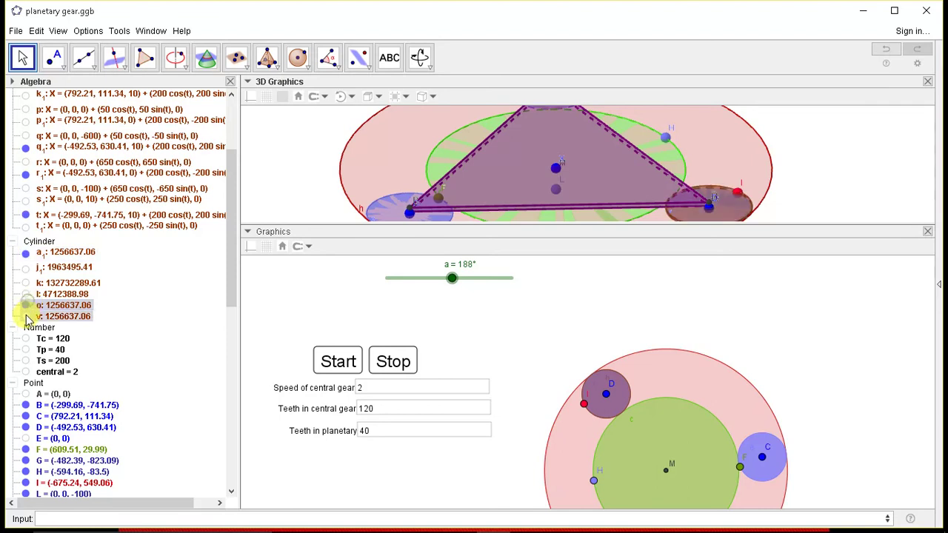
{"action": "left_click", "coordinate": [26, 317]}
{"action": "scroll", "coordinate": [440, 259], "scroll_direction": "down", "scroll_amount": 2}
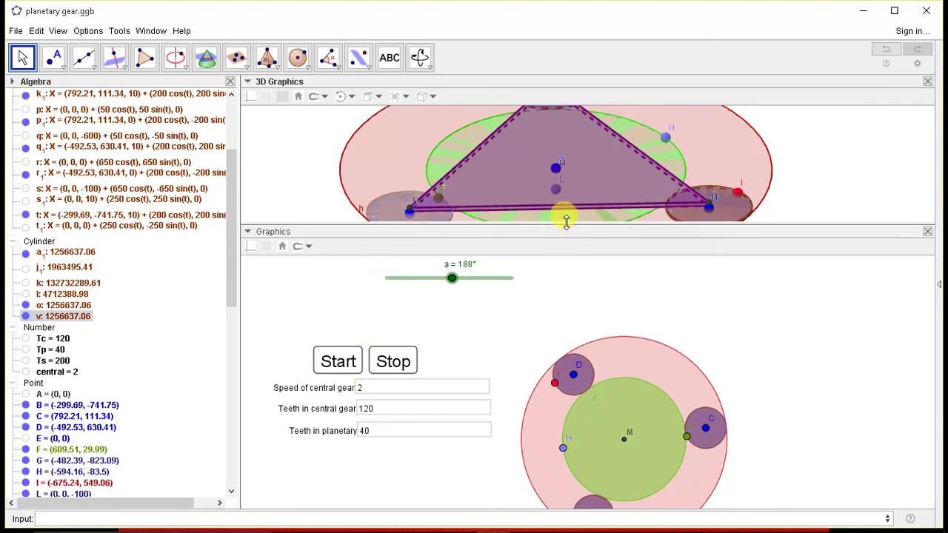
Step: Enlarge the 3D view, restart the gear animation, and tilt the 3D model to a flatter side angle
{"action": "left_click_drag", "start_coordinate": [566, 220], "coordinate": [562, 309]}
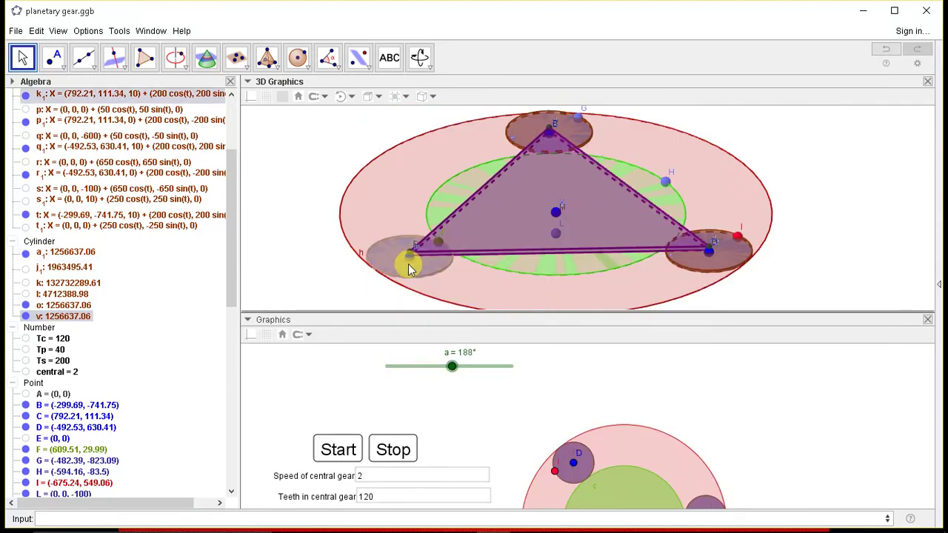
{"action": "left_click", "coordinate": [338, 449]}
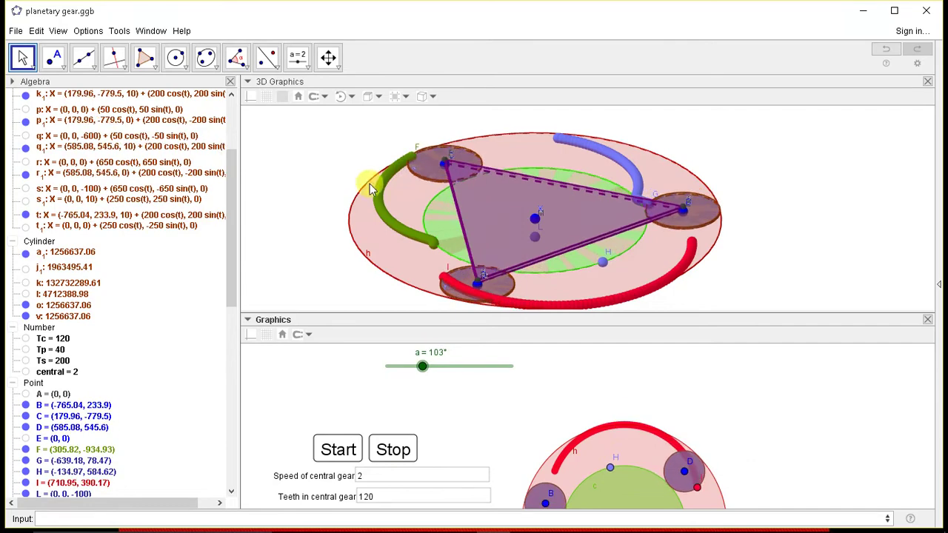
{"action": "mouse_move", "coordinate": [324, 250]}
{"action": "left_mouse_down"}
{"action": "mouse_move", "coordinate": [329, 223]}
{"action": "mouse_move", "coordinate": [328, 240]}
{"action": "left_mouse_up"}
Step: Make the 3D view a little taller and shift the 2D gear drawing upward
{"action": "left_click_drag", "start_coordinate": [446, 311], "coordinate": [445, 333]}
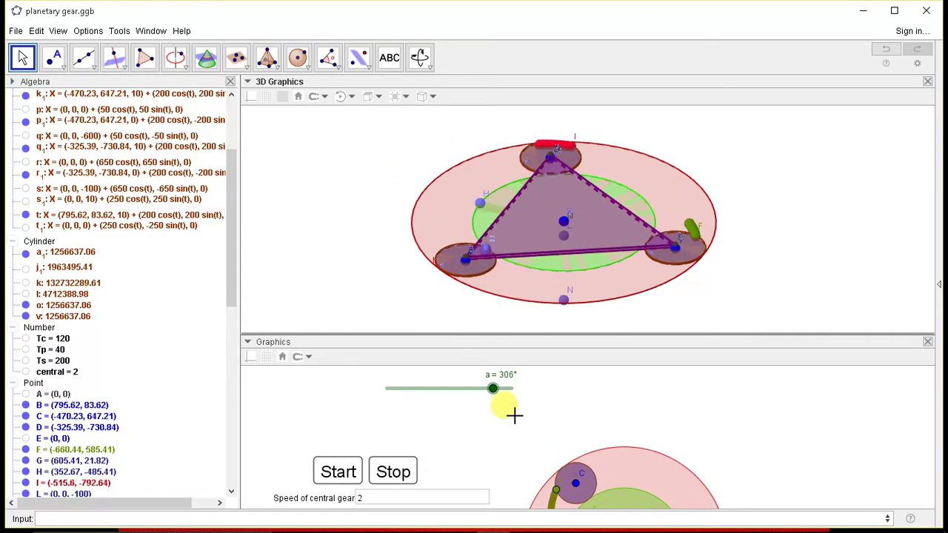
{"action": "left_click_drag", "start_coordinate": [625, 453], "coordinate": [608, 390]}
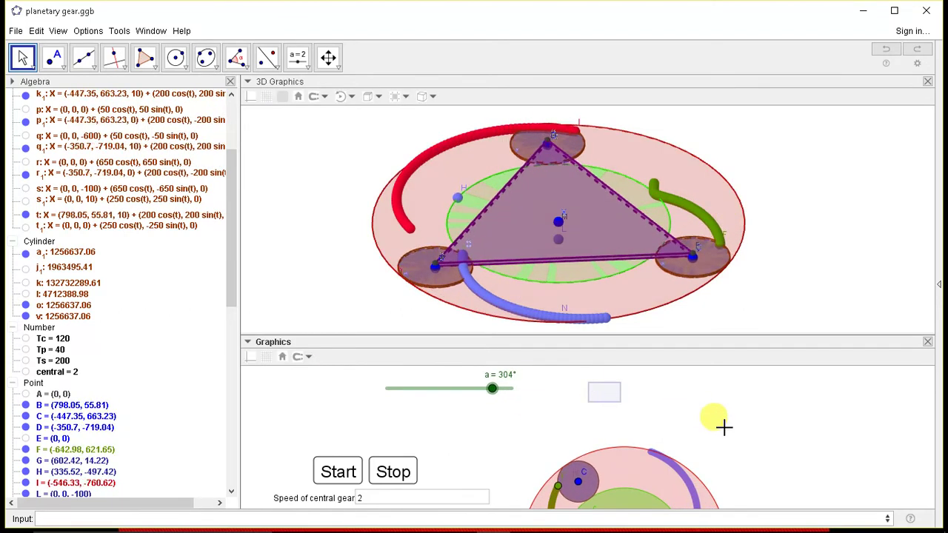
{"action": "left_click_drag", "start_coordinate": [724, 425], "coordinate": [751, 343]}
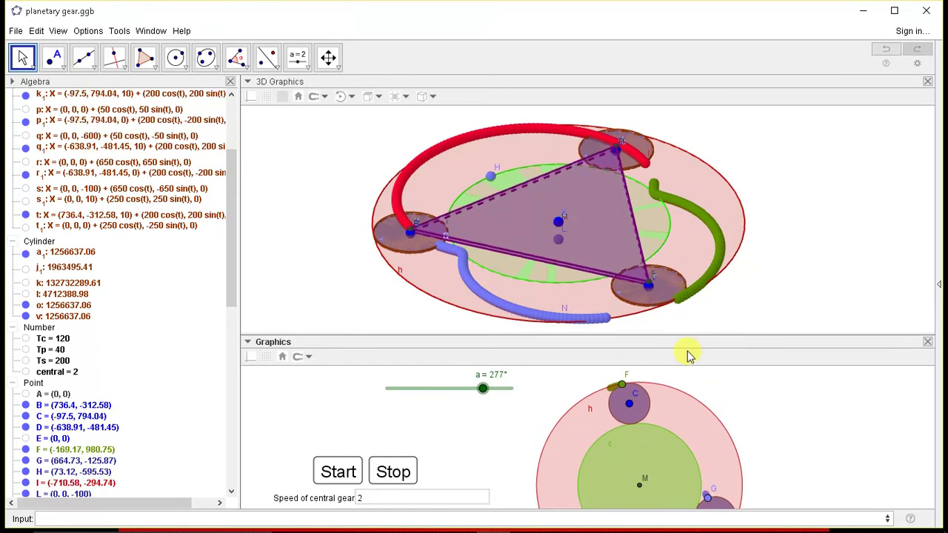
Step: Zoom out and move the 2D gear drawing left and up so it fits, then enlarge the 3D view slightly
{"action": "left_click_drag", "start_coordinate": [674, 307], "coordinate": [674, 295]}
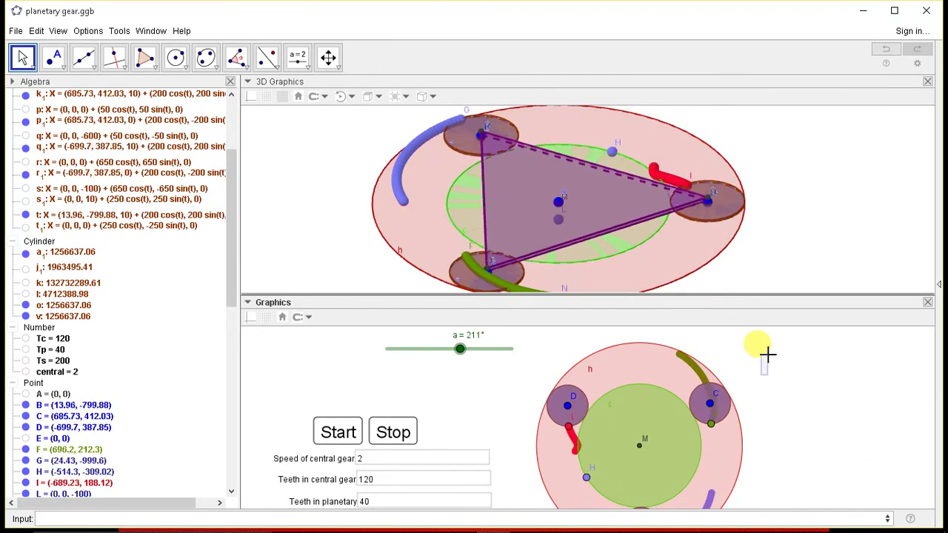
{"action": "scroll", "coordinate": [790, 330], "scroll_direction": "down", "scroll_amount": 3}
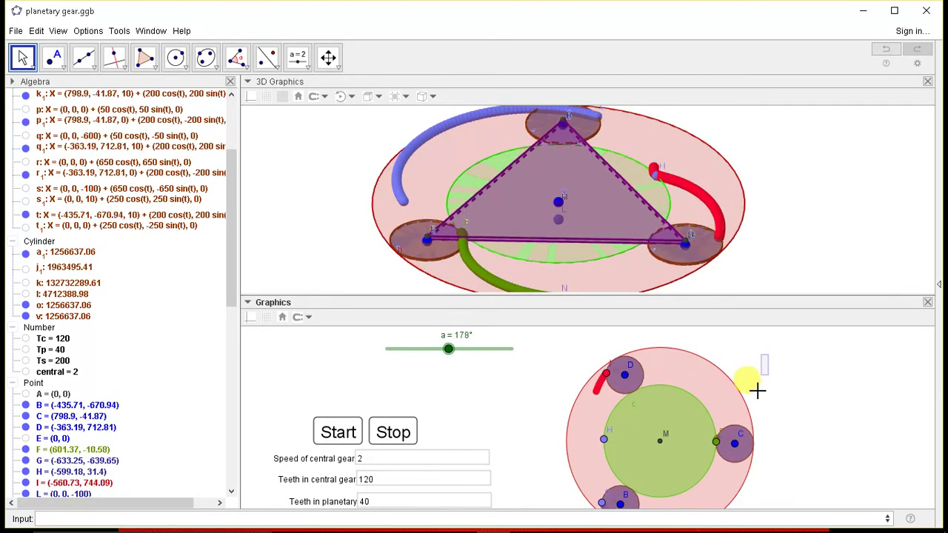
{"action": "scroll", "coordinate": [789, 441], "scroll_direction": "down", "scroll_amount": 1}
{"action": "mouse_move", "coordinate": [790, 442]}
{"action": "left_mouse_down"}
{"action": "mouse_move", "coordinate": [773, 417]}
{"action": "mouse_move", "coordinate": [745, 414]}
{"action": "left_mouse_up"}
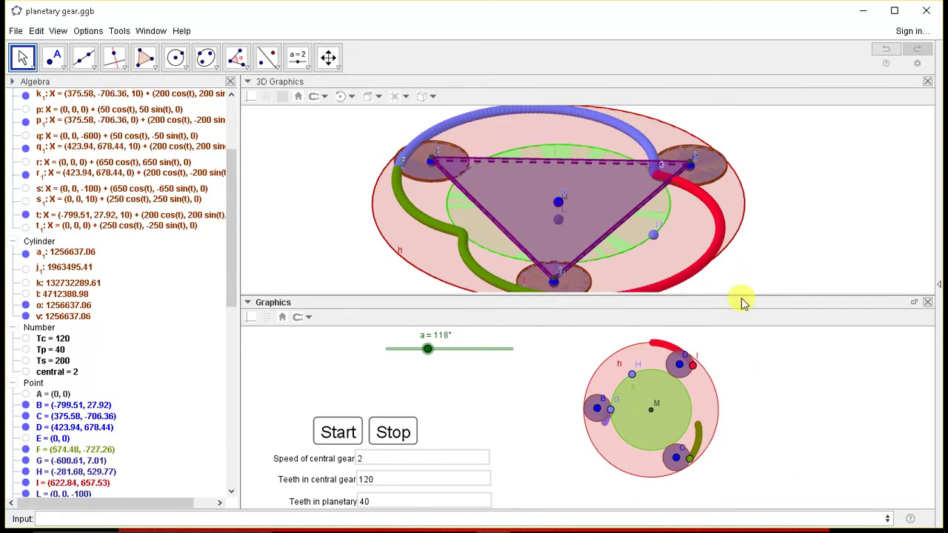
{"action": "left_click_drag", "start_coordinate": [745, 312], "coordinate": [744, 310]}
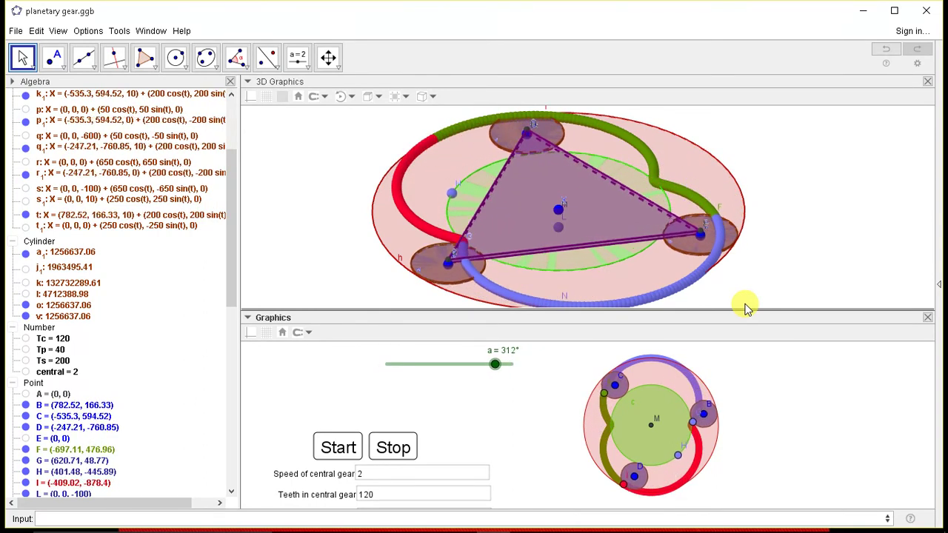
Step: Stop the animation at a = 257° to freeze the traced loops
{"action": "left_click", "coordinate": [394, 452]}
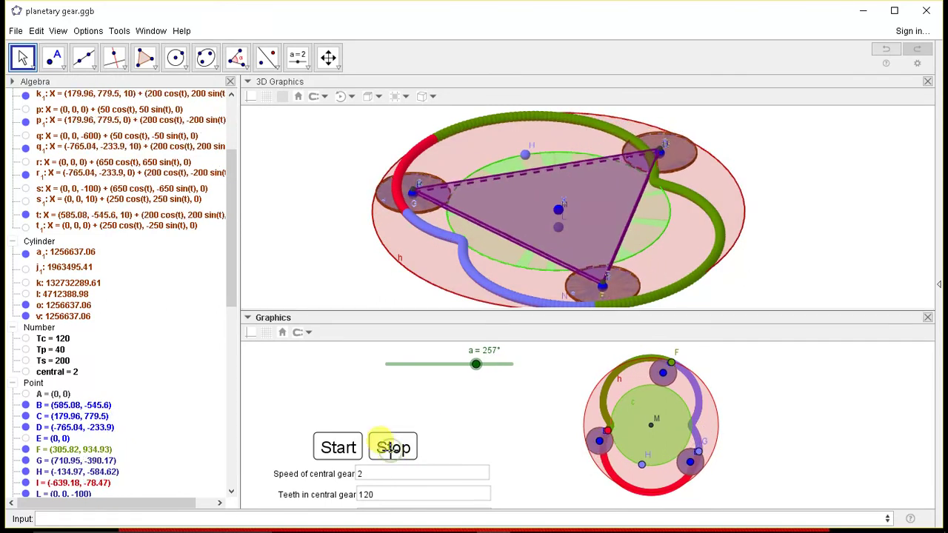